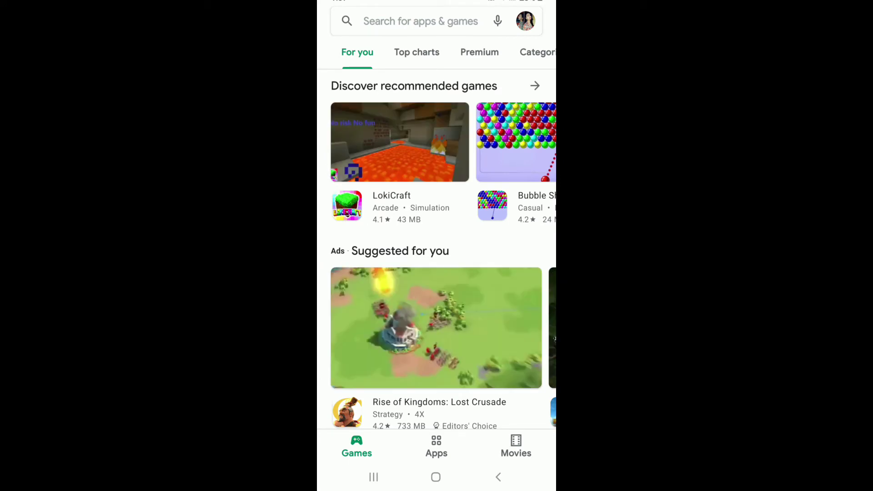
View Payments and subscriptions from the Google account menu in Play Store.
left_click(525, 21)
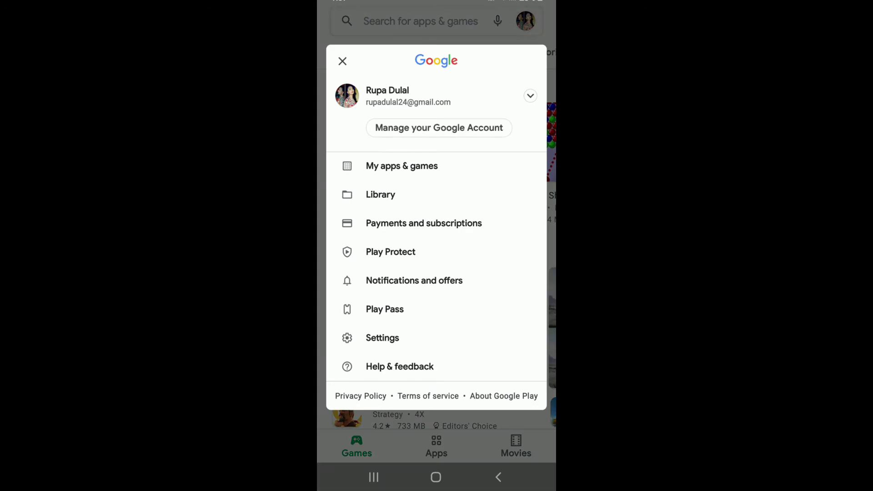
left_click(423, 222)
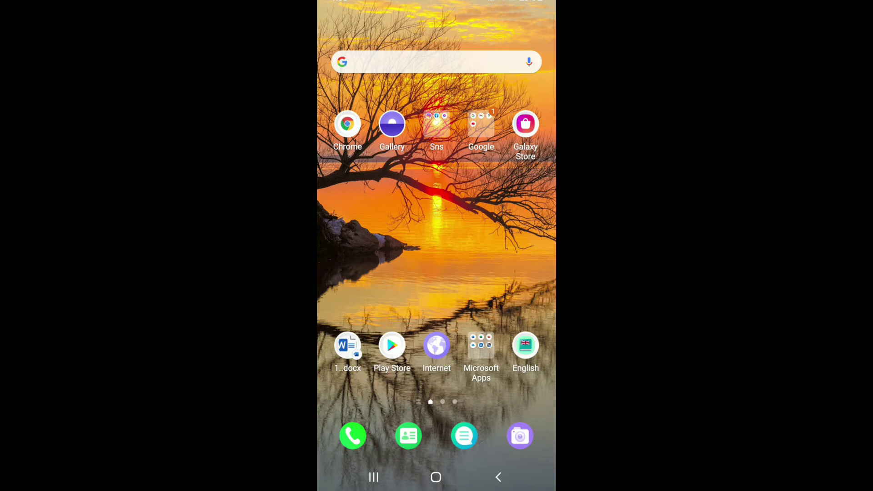
scroll(436, 252, "down", 5)
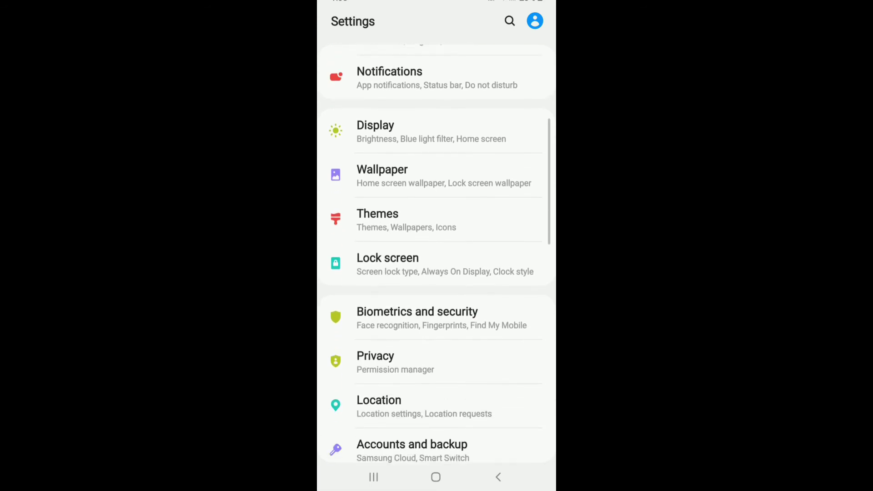
scroll(437, 252, "down", 3)
scroll(436, 253, "down", 2)
scroll(436, 253, "down", 4)
Search the Apps list for 'goo', open Google Play Store, and confirm Force stop.
left_click(370, 372)
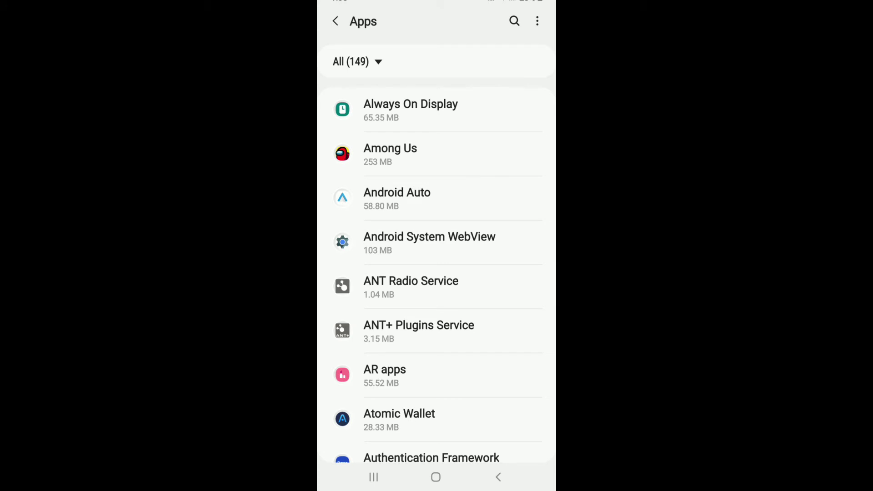
left_click(514, 21)
type("goo")
left_click(409, 164)
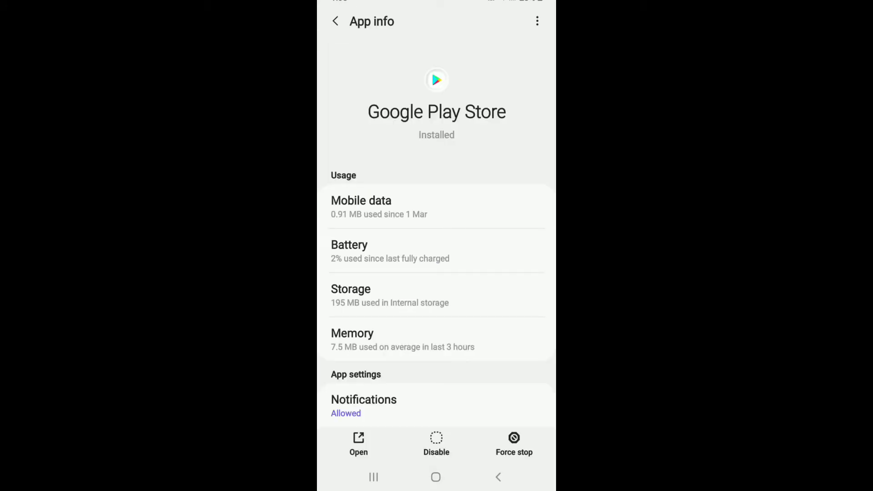
left_click(514, 444)
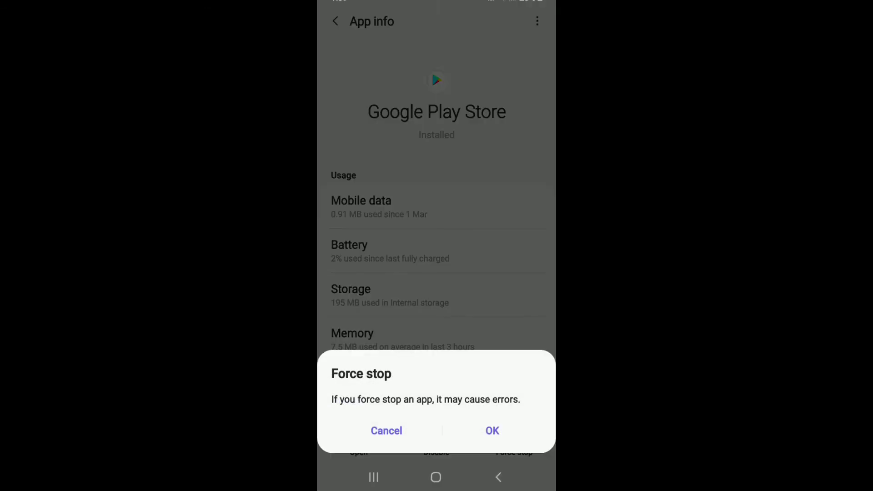
left_click(491, 430)
Clear Google Play Store's cache to 0 B on its Storage page, then start clearing its data.
left_click(383, 295)
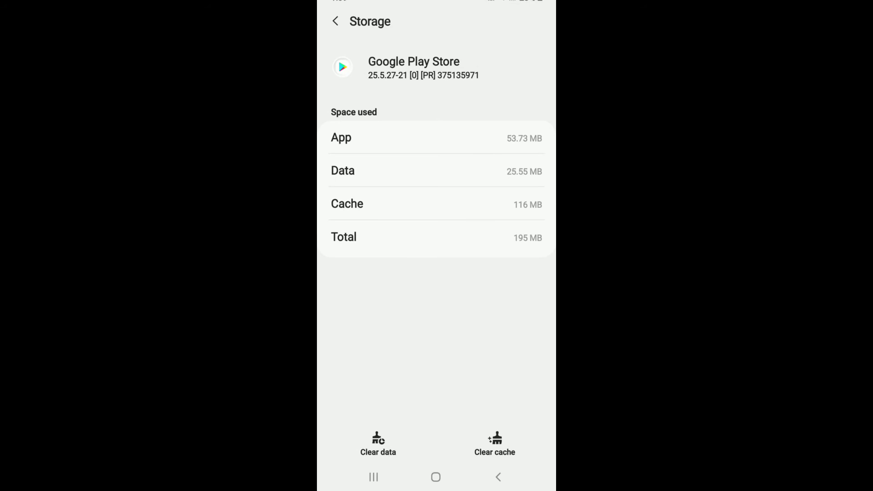
left_click(495, 443)
left_click(378, 443)
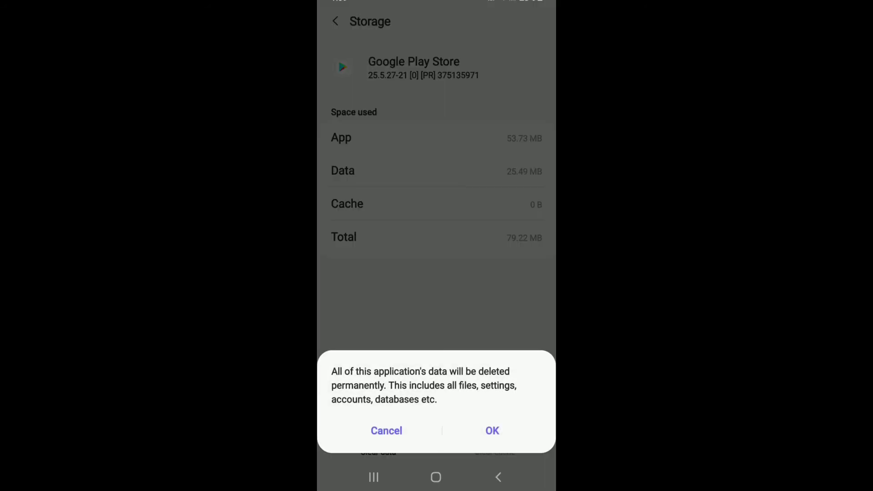